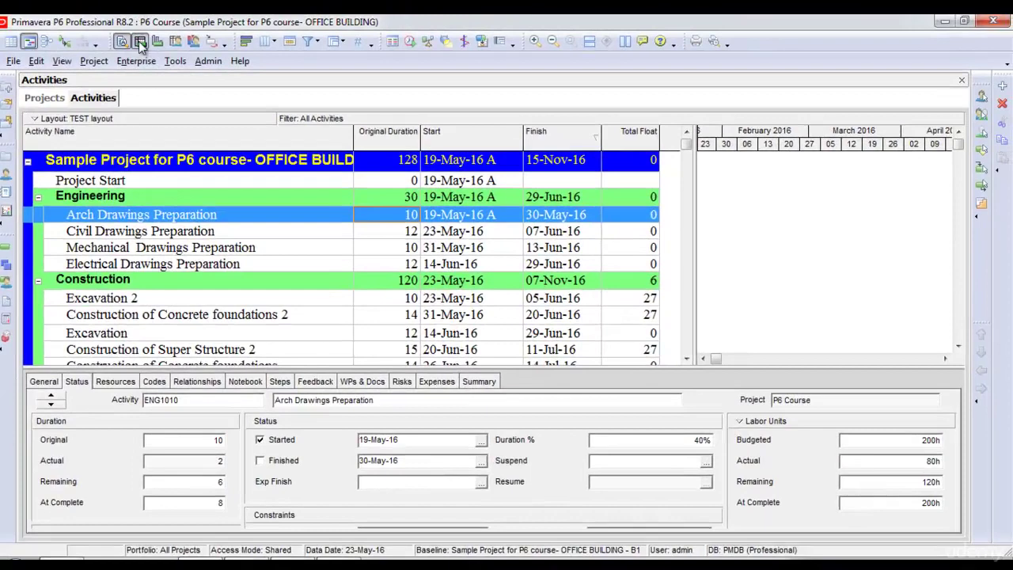
# Open the Activity Usage Spreadsheet and enlarge it to show weekly actual labor, budgeted total and labor costs
pyautogui.click(250, 52)
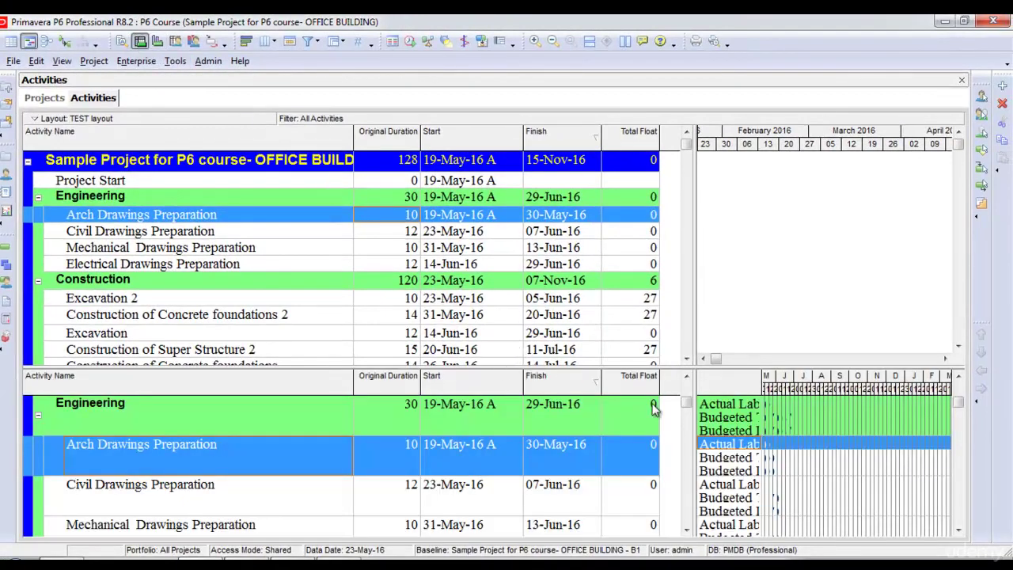
pyautogui.moveTo(569, 369); pyautogui.dragTo(530, 291)
pyautogui.scroll(1, 599, 378)
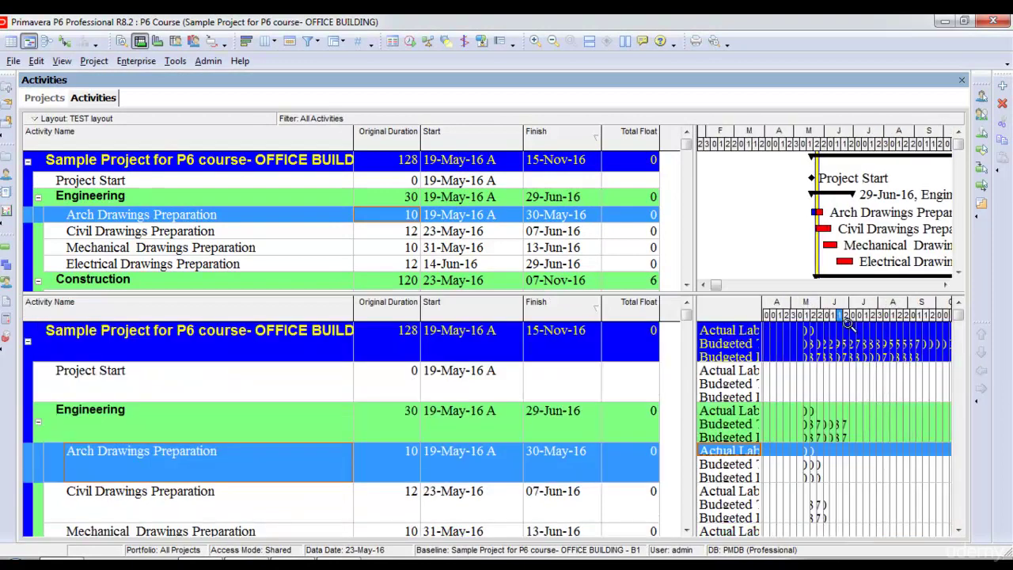
pyautogui.moveTo(686, 325); pyautogui.dragTo(362, 325)
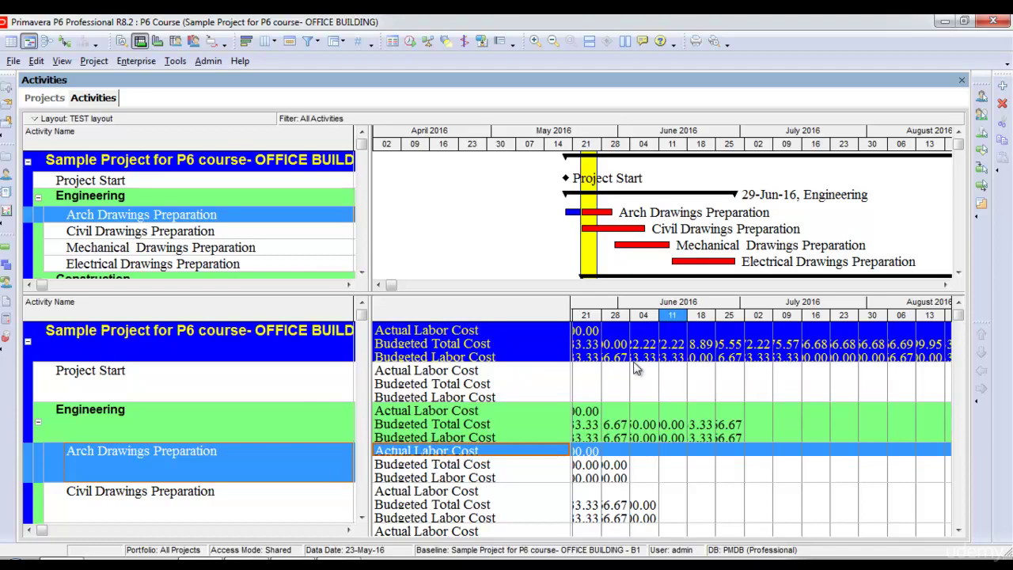
# Open Spreadsheet Fields and browse the Time Interval and Cumulative cost field groups
pyautogui.rightClick(547, 342)
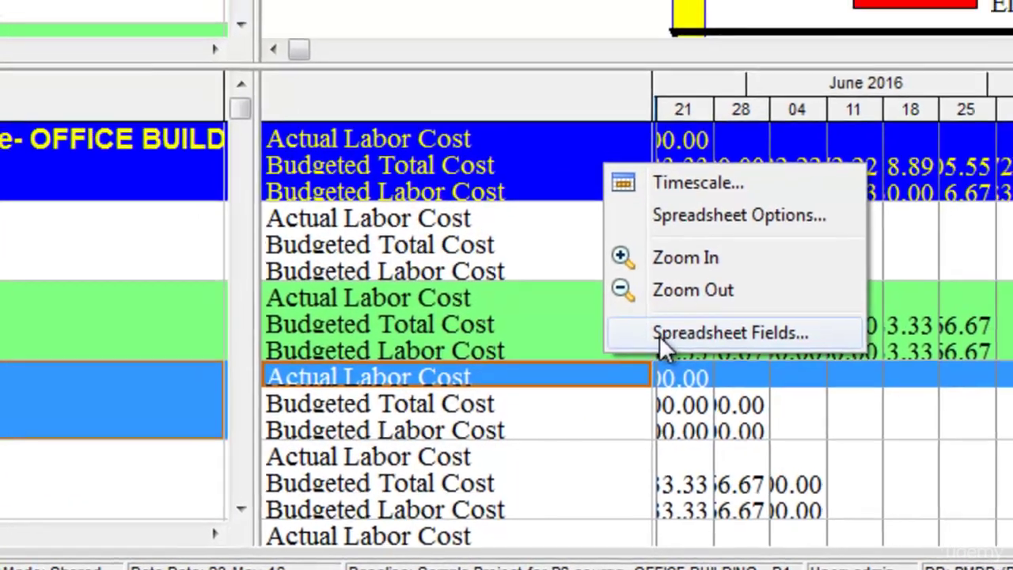
pyautogui.click(696, 320)
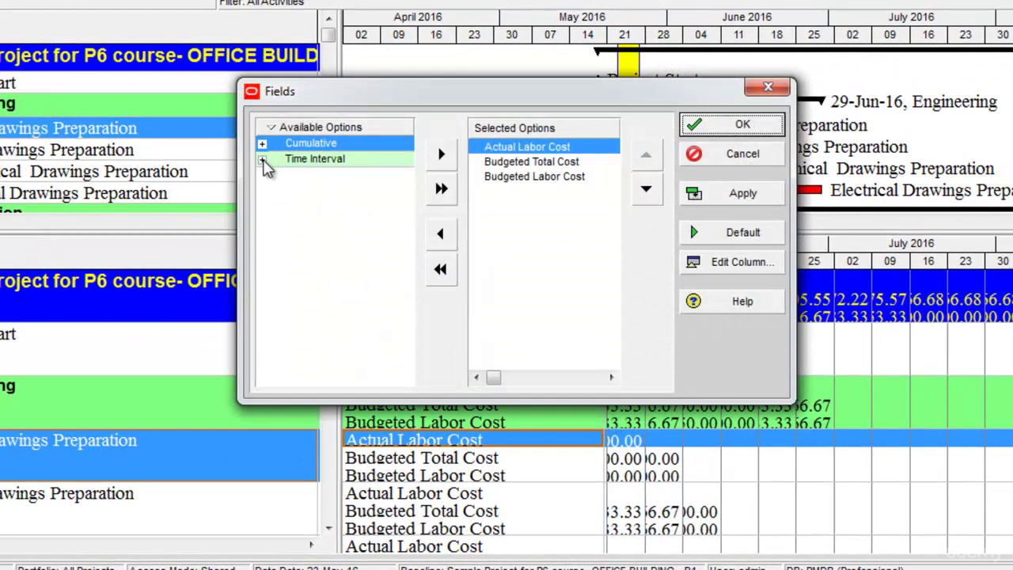
pyautogui.click(262, 160)
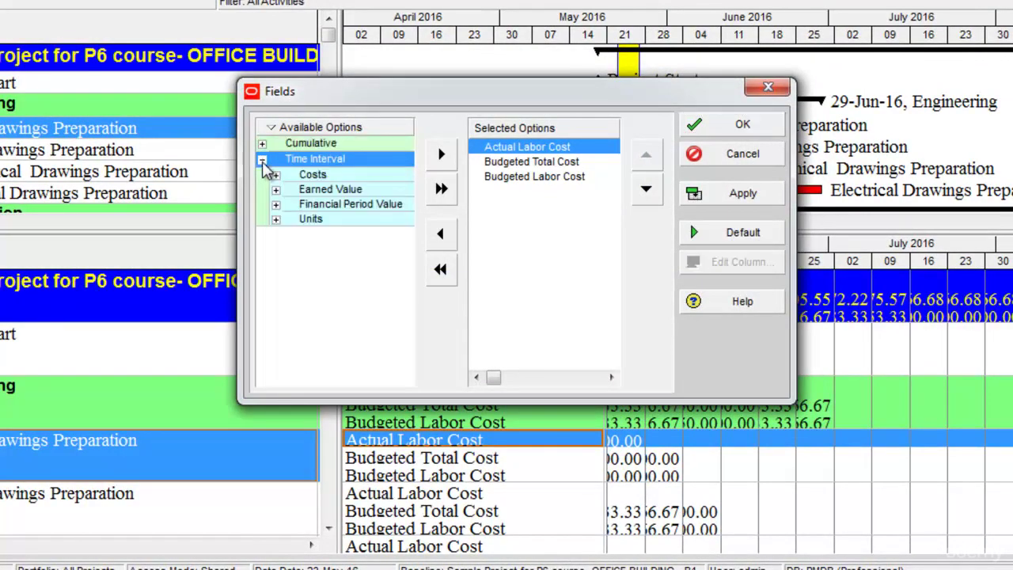
pyautogui.click(275, 175)
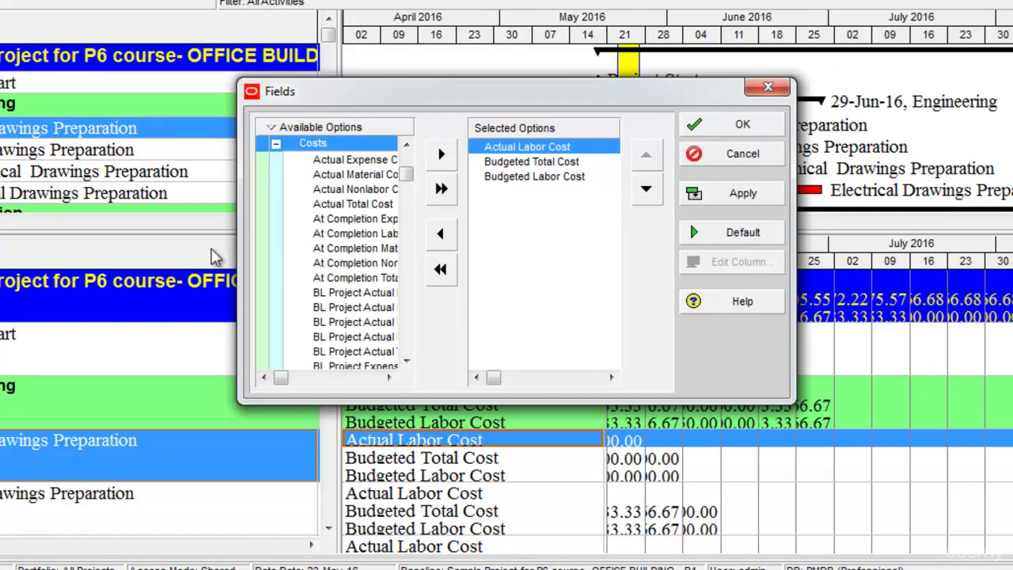
pyautogui.moveTo(241, 229); pyautogui.dragTo(2, 223)
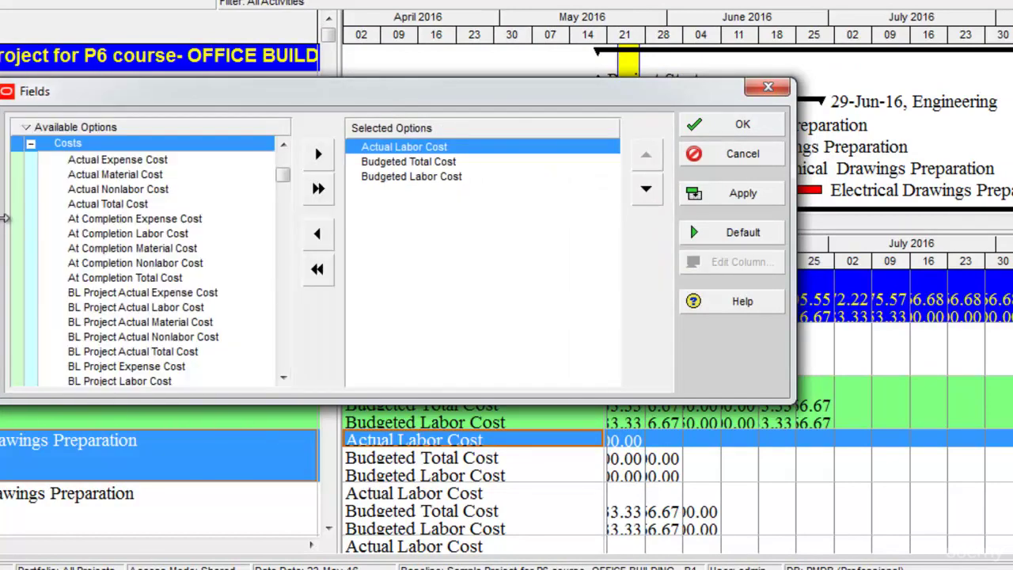
pyautogui.click(282, 144)
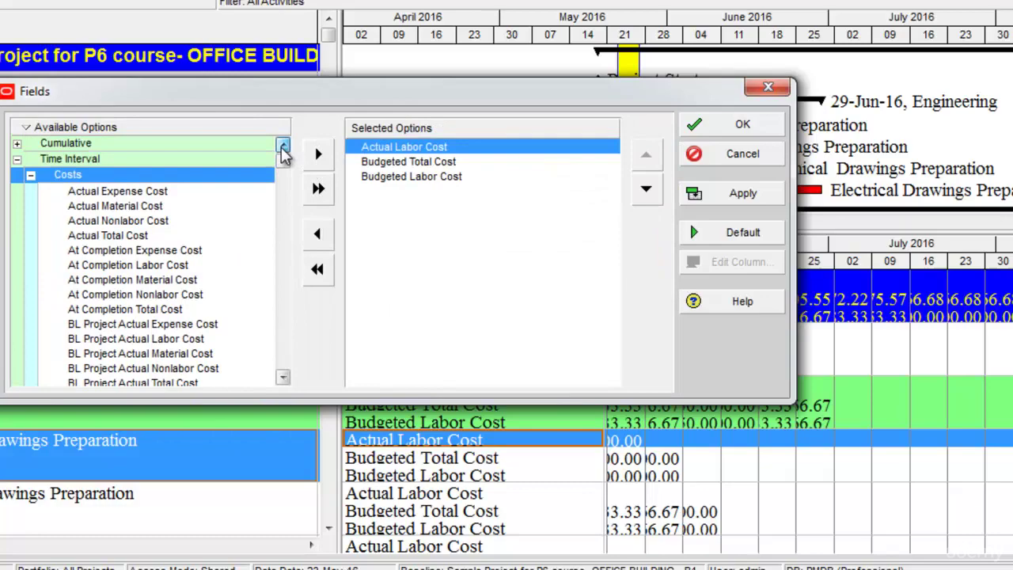
pyautogui.click(16, 159)
pyautogui.click(16, 144)
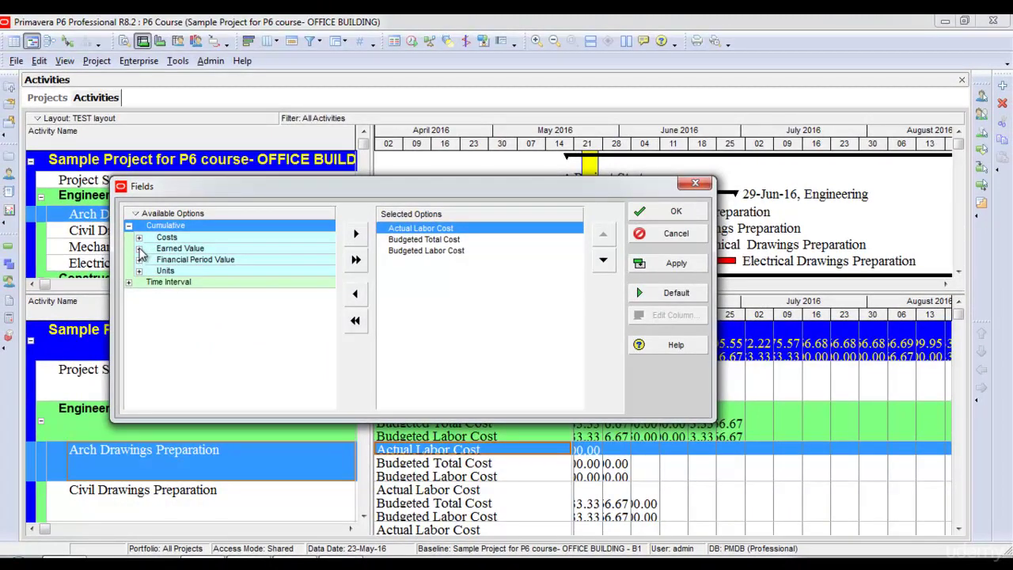
pyautogui.click(140, 249)
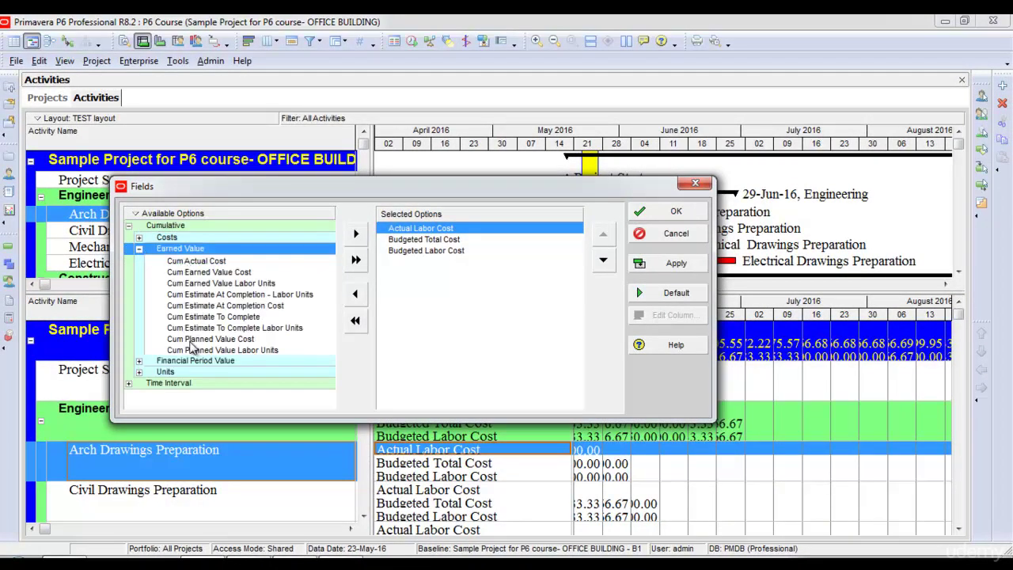
pyautogui.click(139, 248)
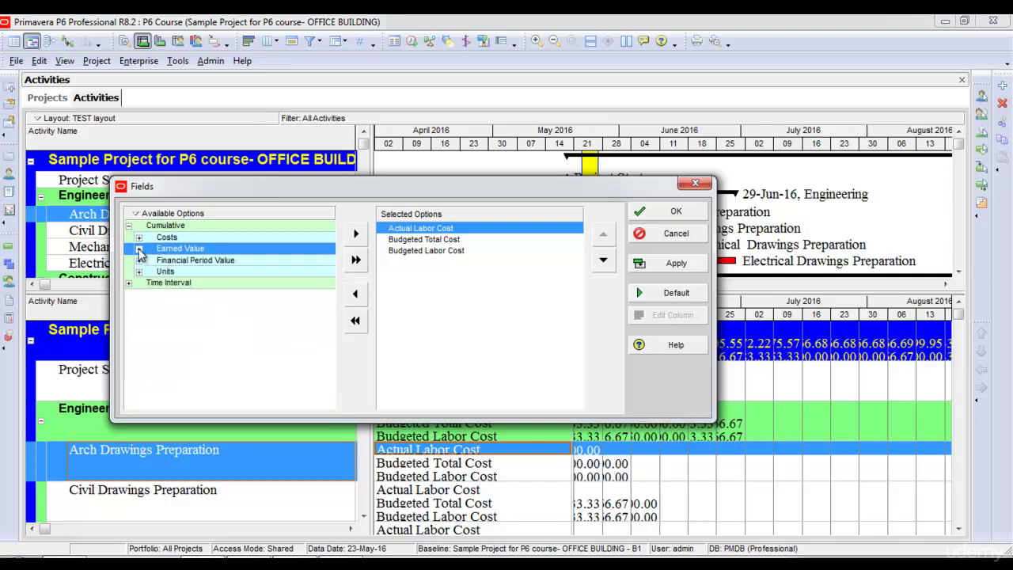
# Remove Budgeted Labor Cost and place Actual Labor Cost below Budgeted Total Cost
pyautogui.moveTo(426, 250); pyautogui.dragTo(254, 285)
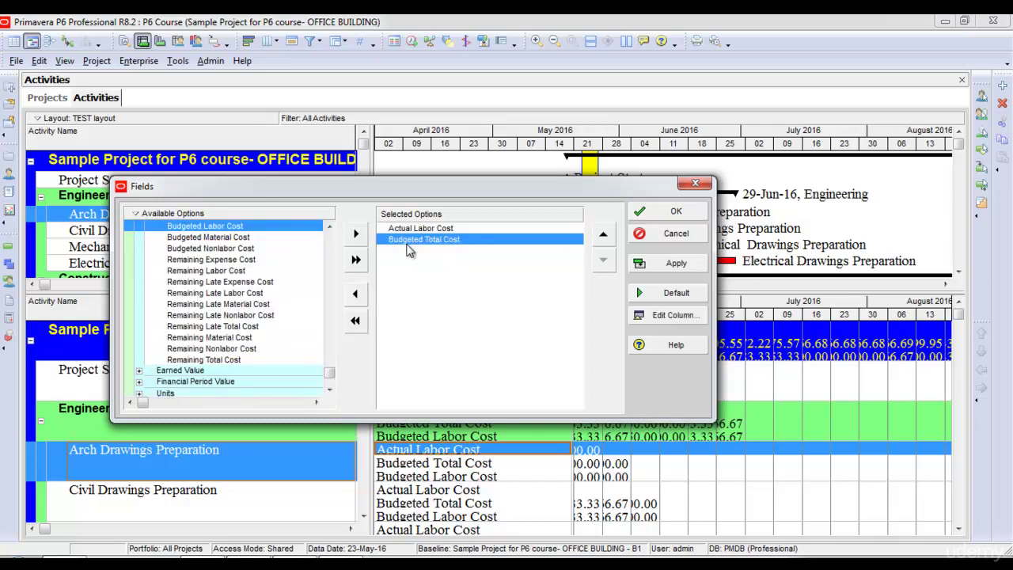
pyautogui.click(514, 230)
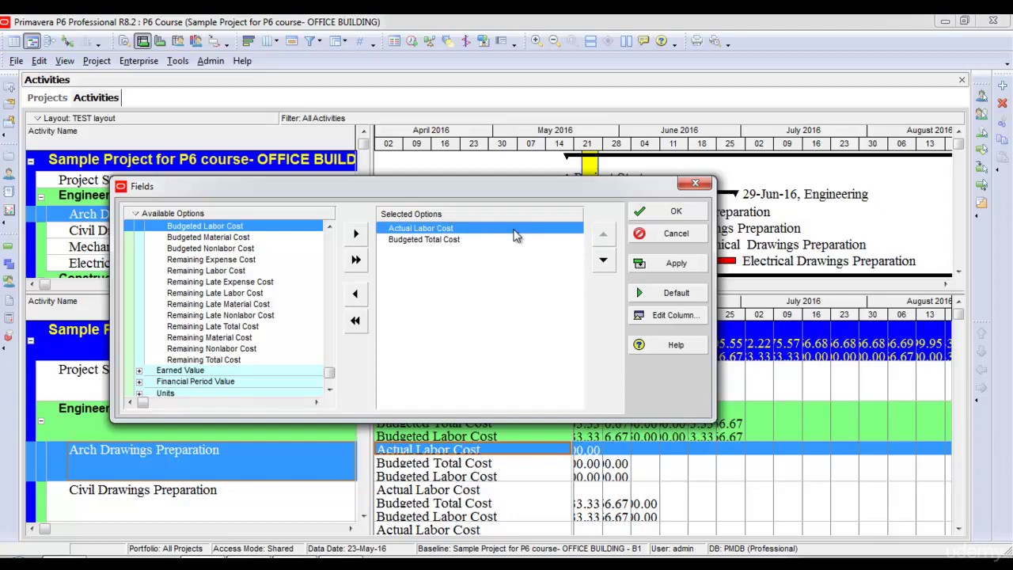
pyautogui.click(603, 259)
pyautogui.click(672, 263)
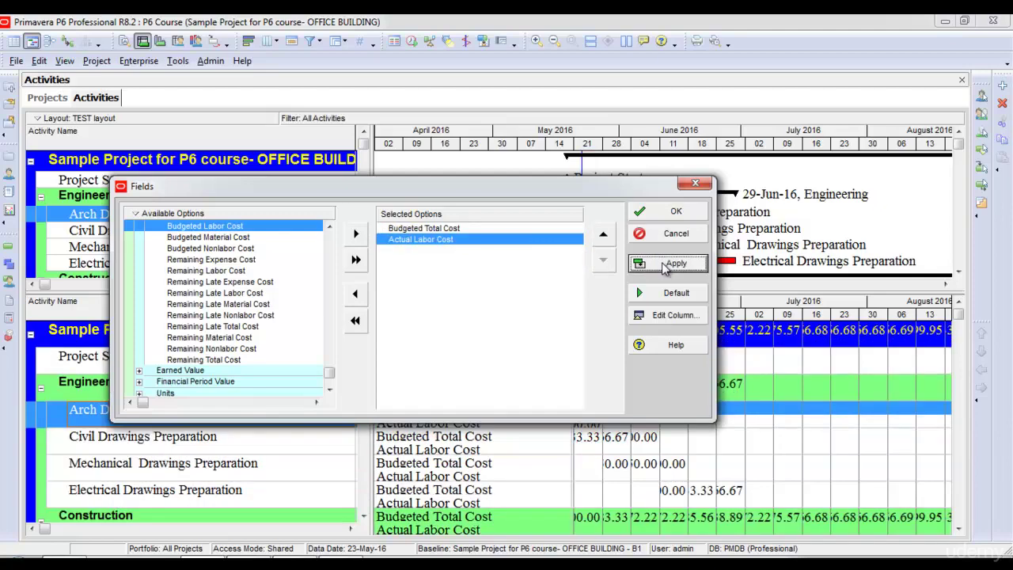
pyautogui.click(673, 211)
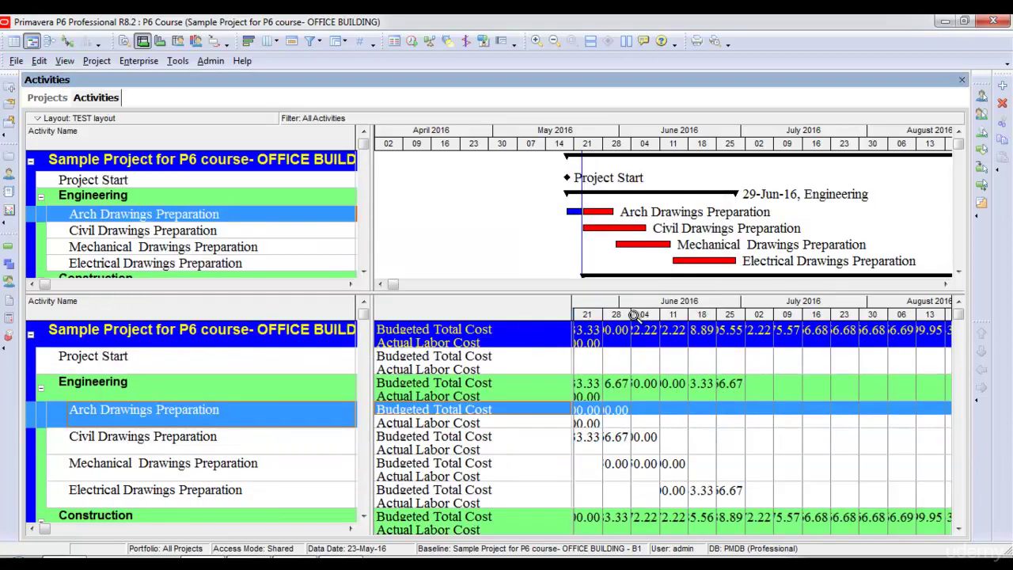
pyautogui.moveTo(633, 315); pyautogui.dragTo(585, 318)
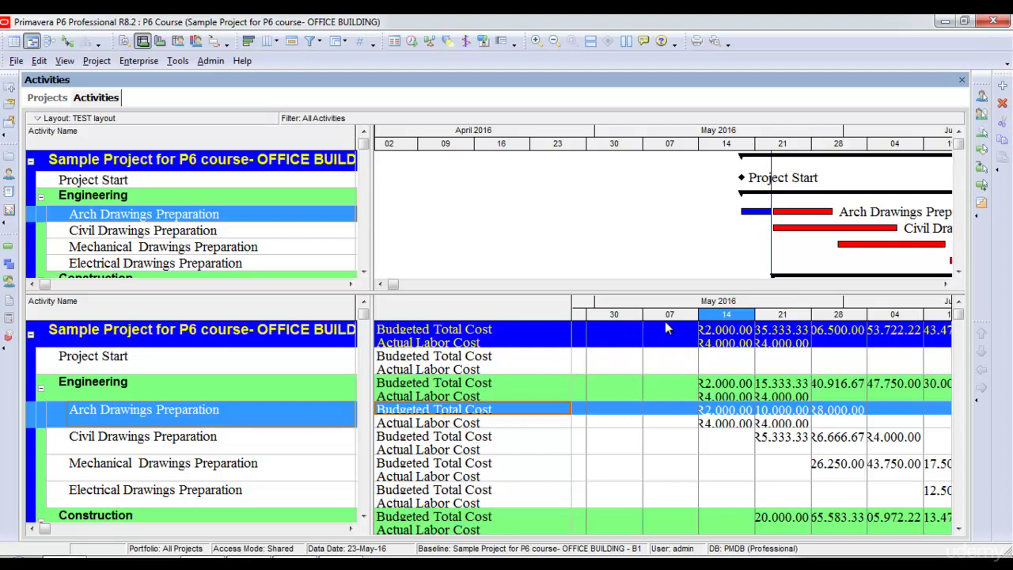
pyautogui.moveTo(620, 313); pyautogui.dragTo(591, 307)
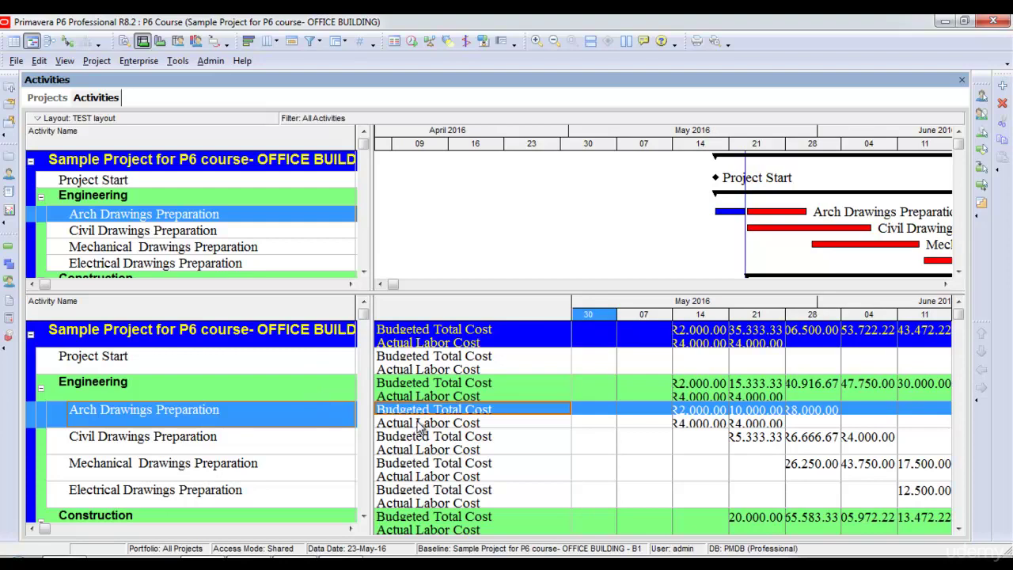
pyautogui.click(303, 466)
pyautogui.click(363, 516)
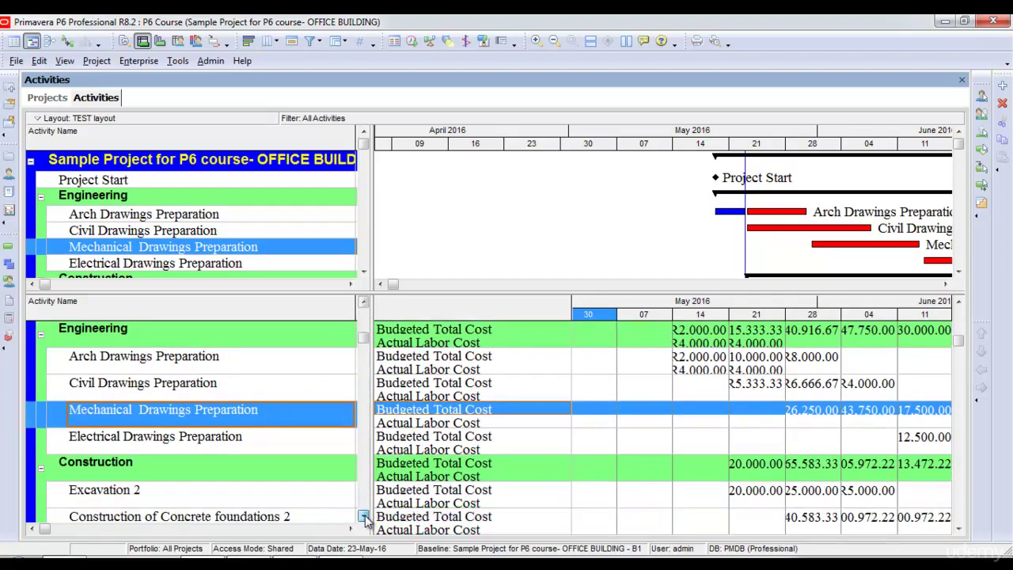
pyautogui.click(364, 517)
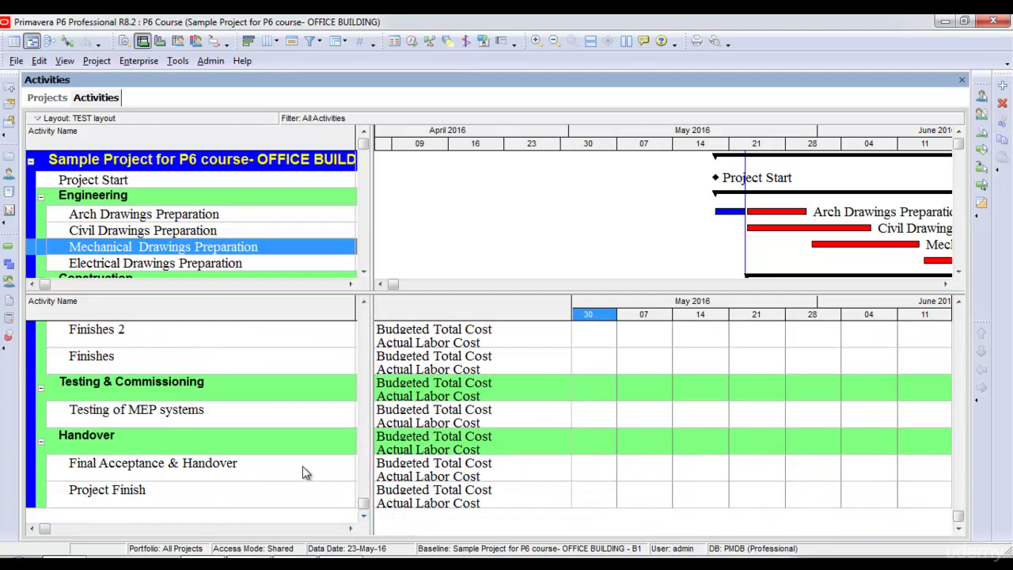
pyautogui.click(307, 472)
pyautogui.scroll(10, 261, 429)
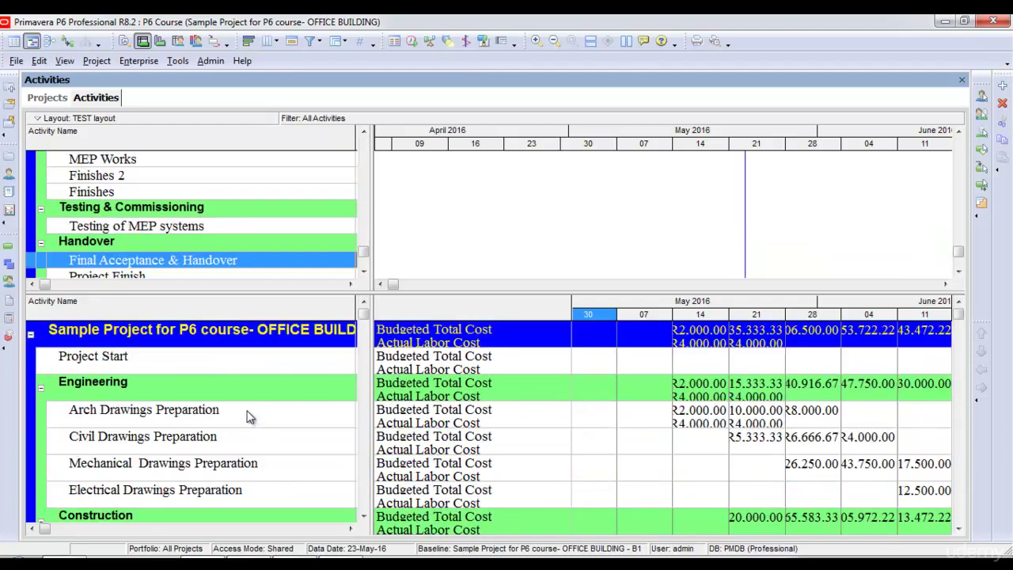
pyautogui.click(247, 412)
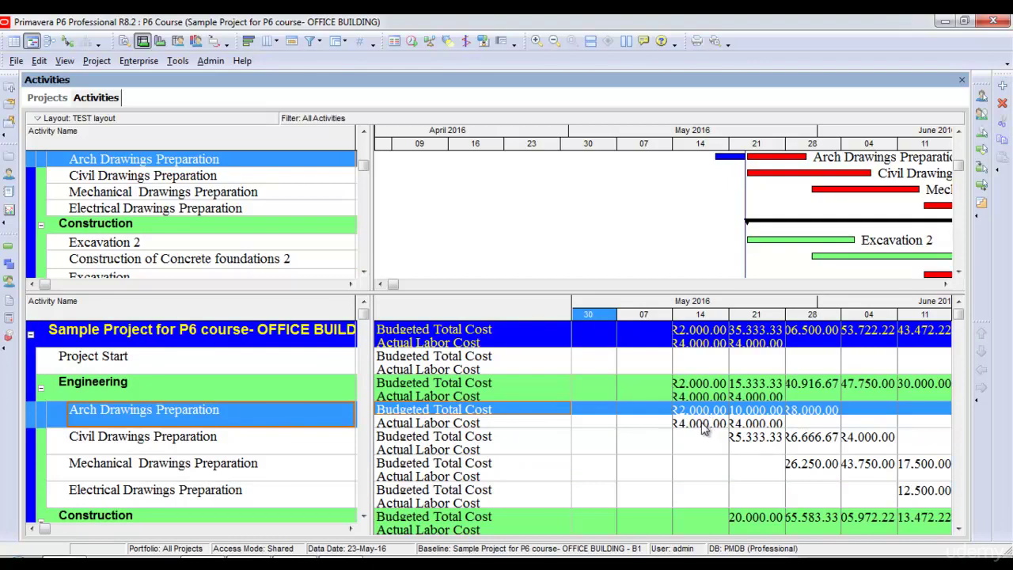
pyautogui.click(434, 334)
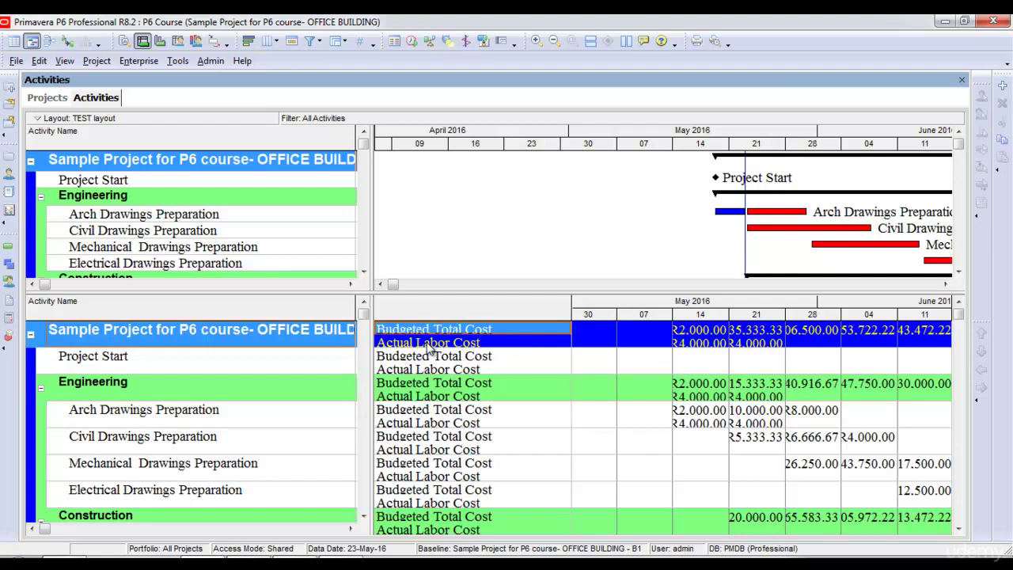
pyautogui.click(428, 345)
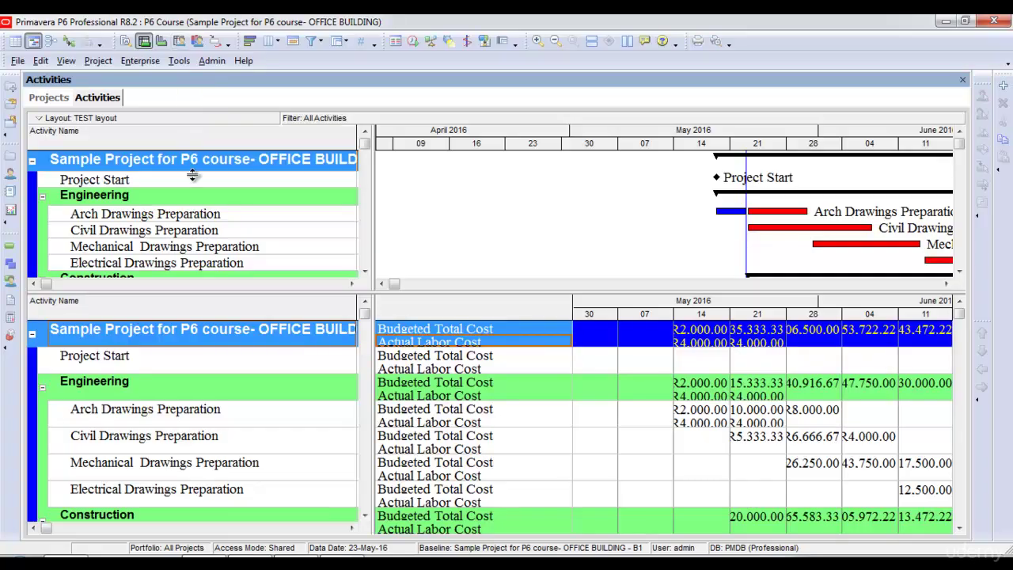
# Switch to the Resource Usage Spreadsheet, widen the resource and assignment panes, and open the Display options
pyautogui.click(179, 44)
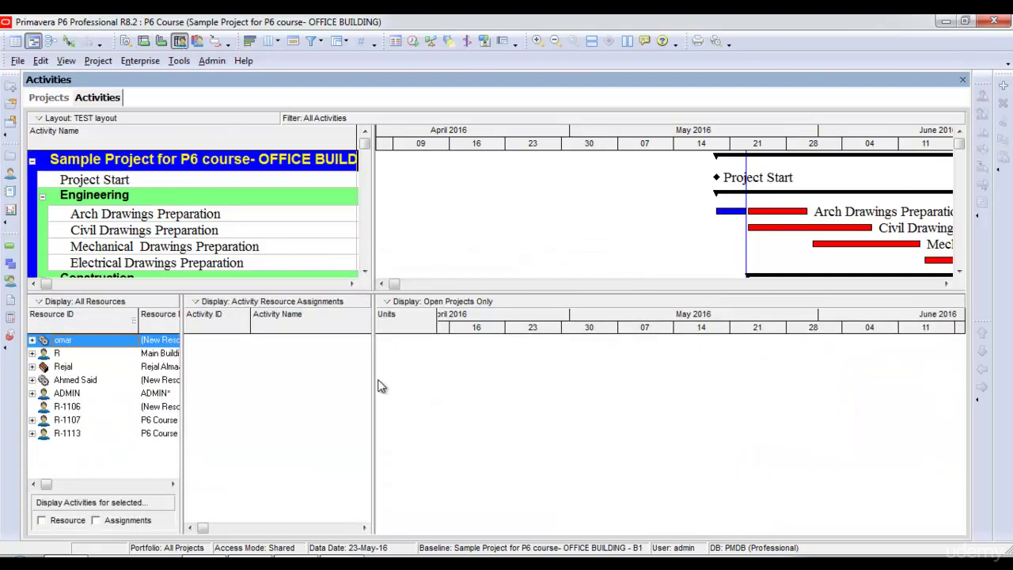
pyautogui.moveTo(375, 378); pyautogui.dragTo(623, 425)
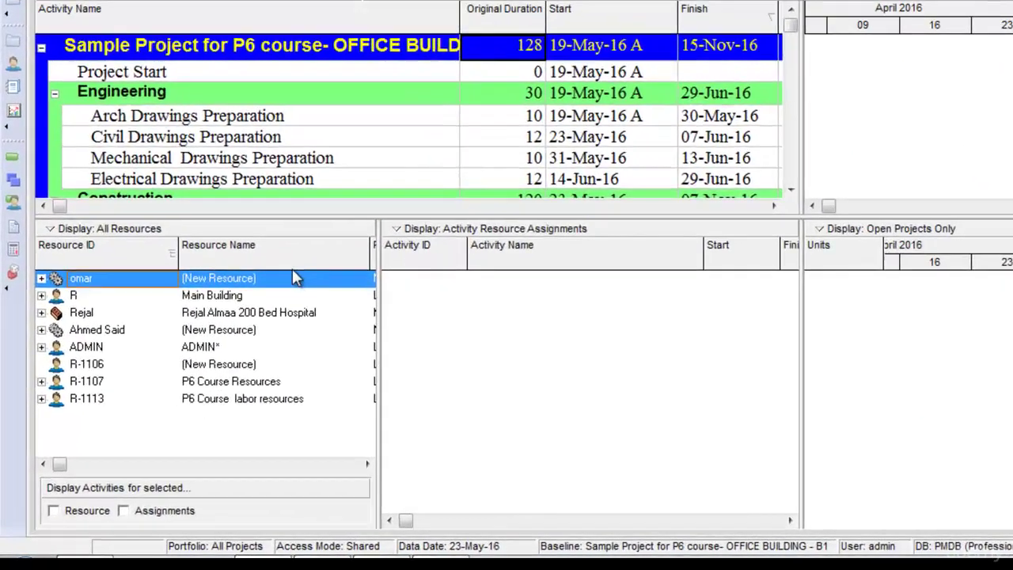
pyautogui.click(51, 301)
# Filter to the current project's resources and view resource R-1114 Mary's weekly budgeted hours
pyautogui.moveTo(144, 284)
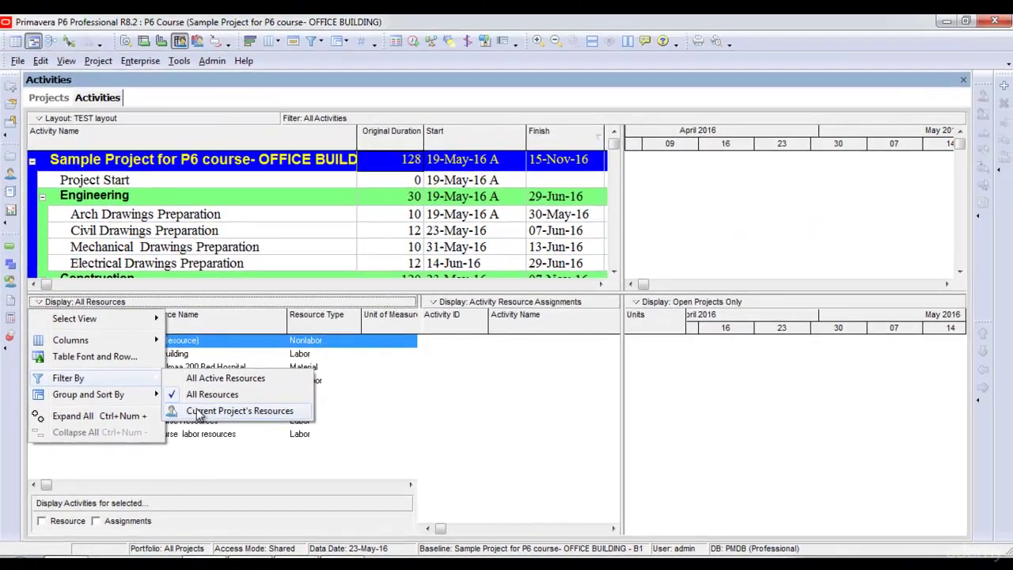
pyautogui.click(378, 327)
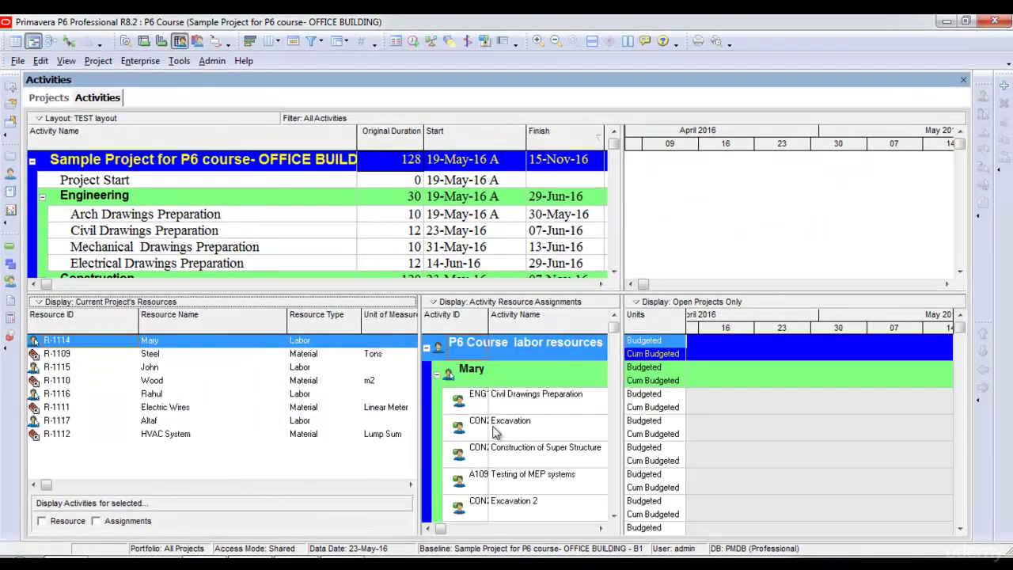
pyautogui.moveTo(419, 387); pyautogui.dragTo(321, 387)
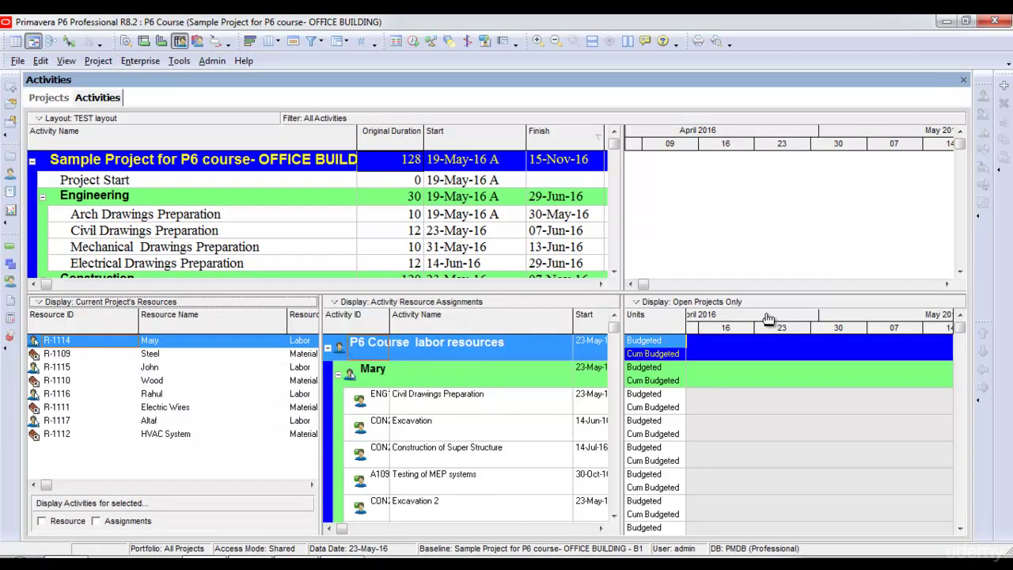
pyautogui.moveTo(766, 326); pyautogui.dragTo(788, 327)
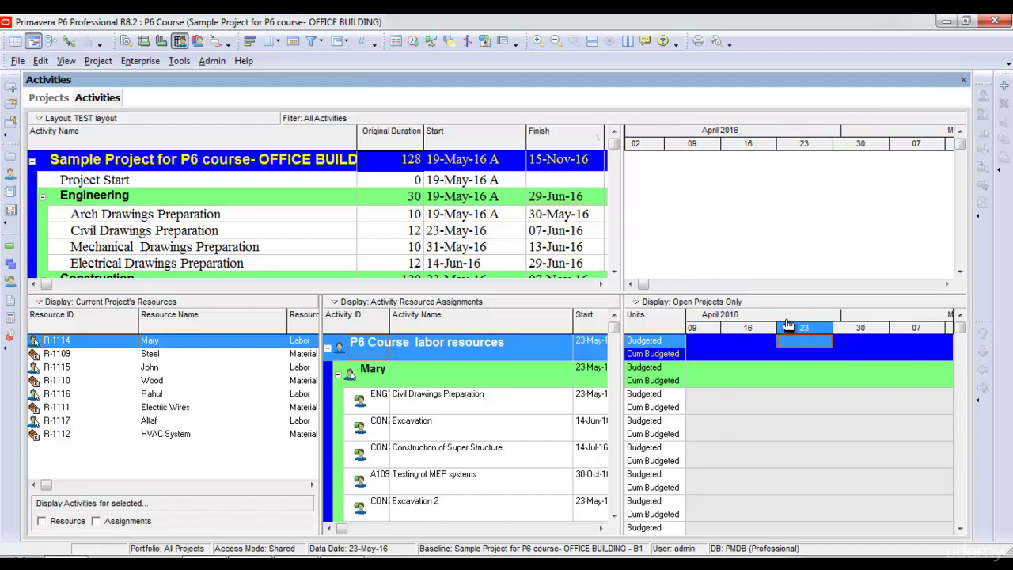
pyautogui.click(149, 354)
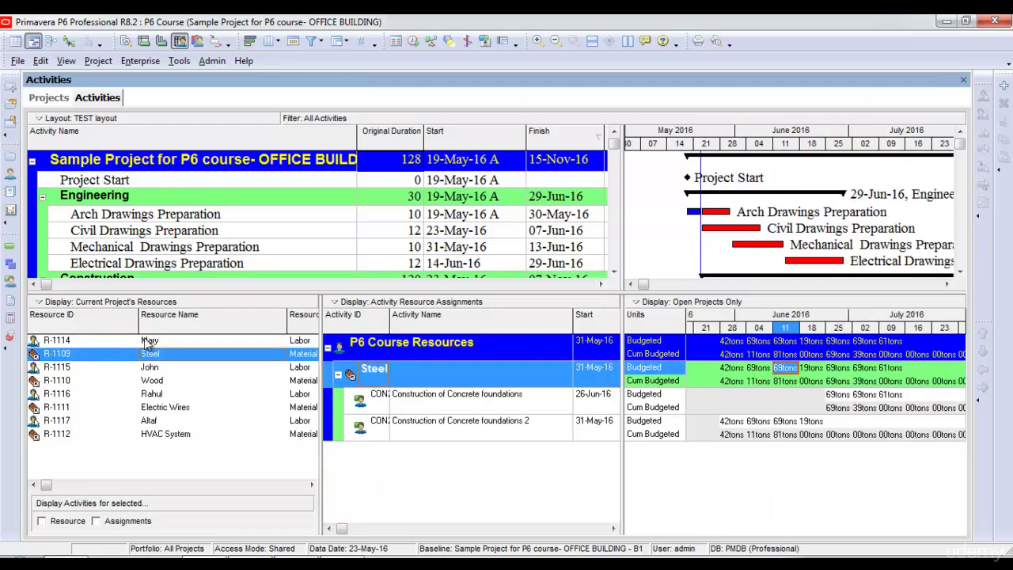
pyautogui.click(149, 341)
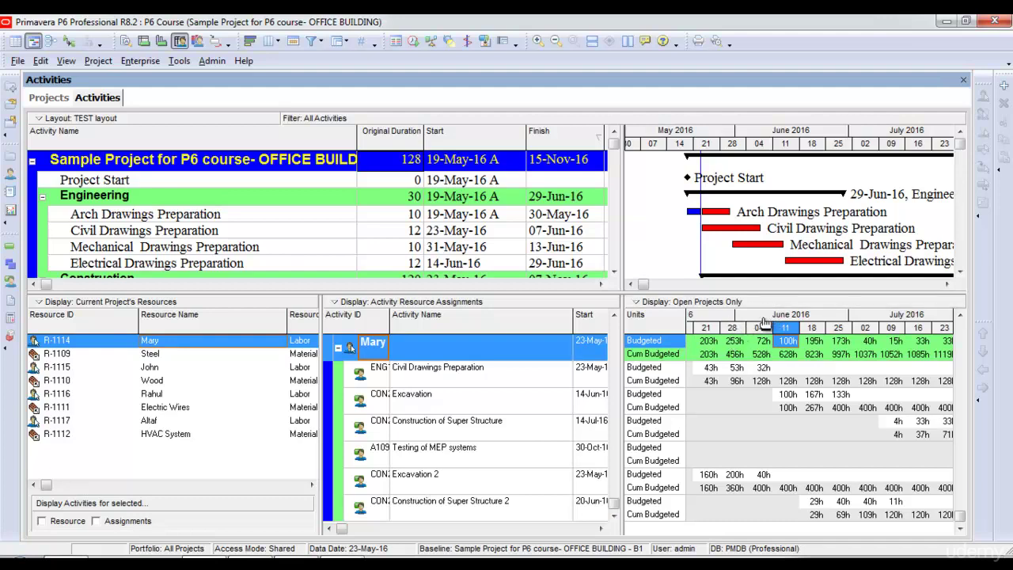
pyautogui.moveTo(767, 318); pyautogui.dragTo(788, 320)
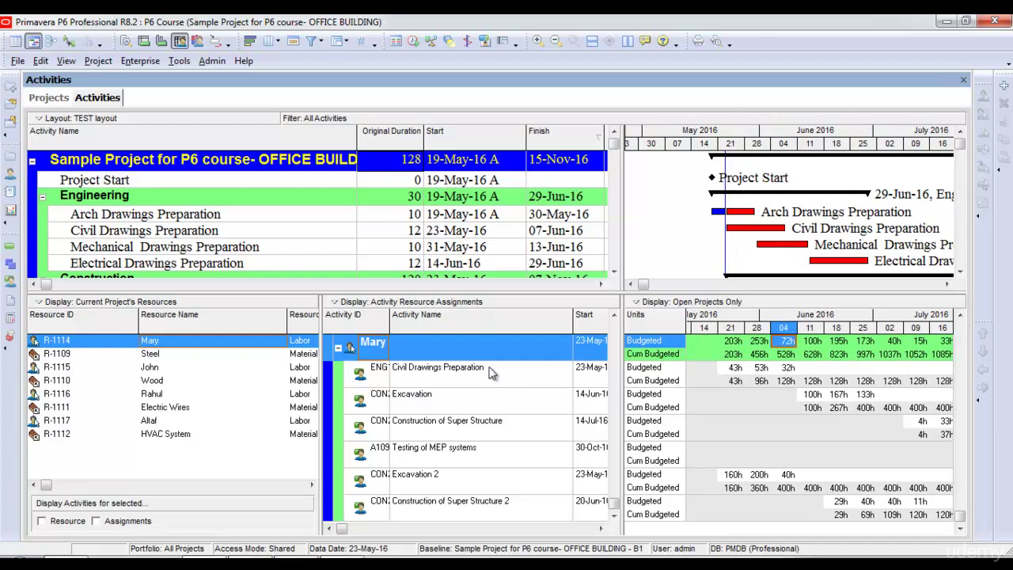
# Select Mary's Civil Drawings Preparation assignment, then show Steel's concrete foundation assignments in tons
pyautogui.click(437, 370)
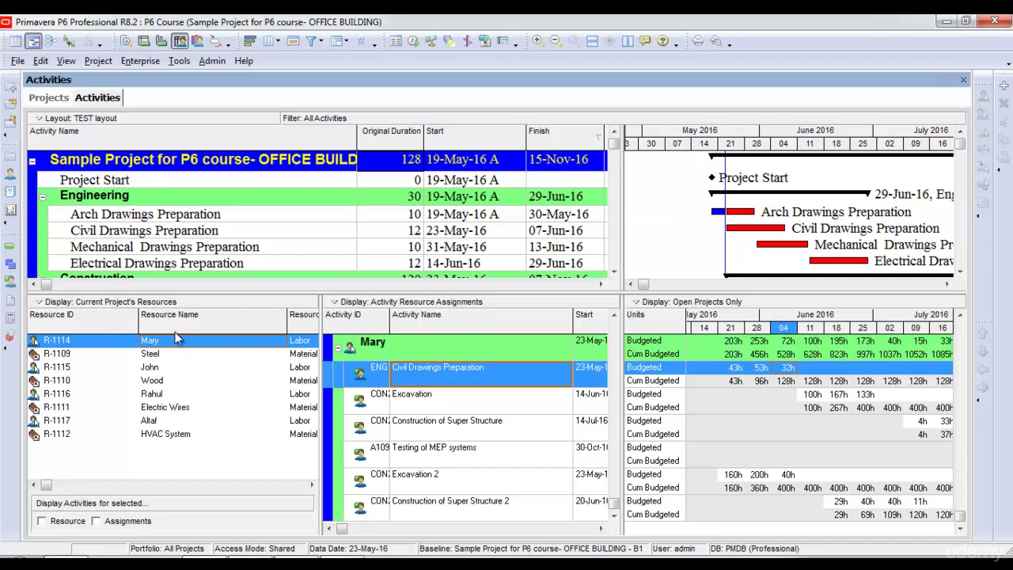
pyautogui.click(152, 354)
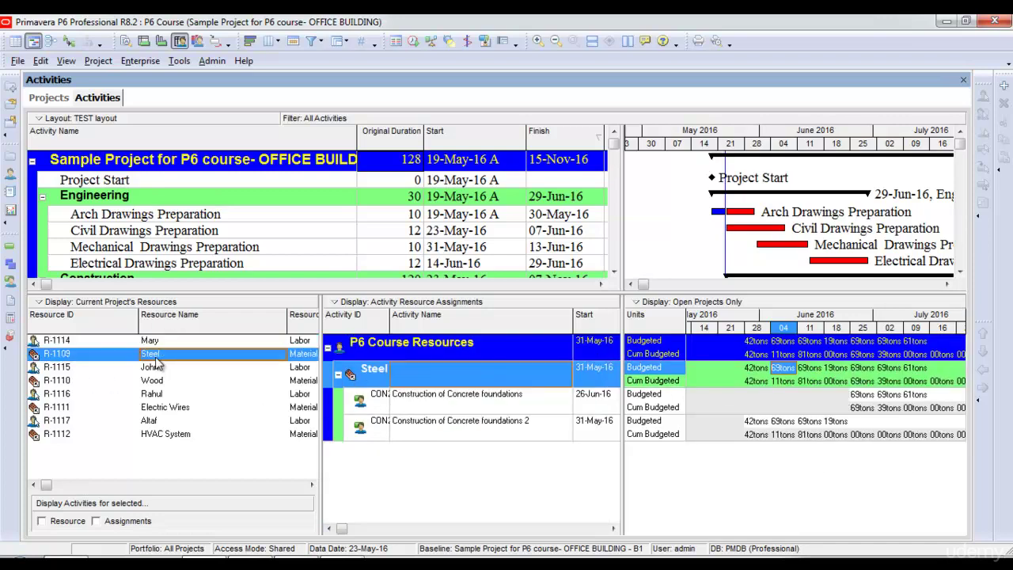